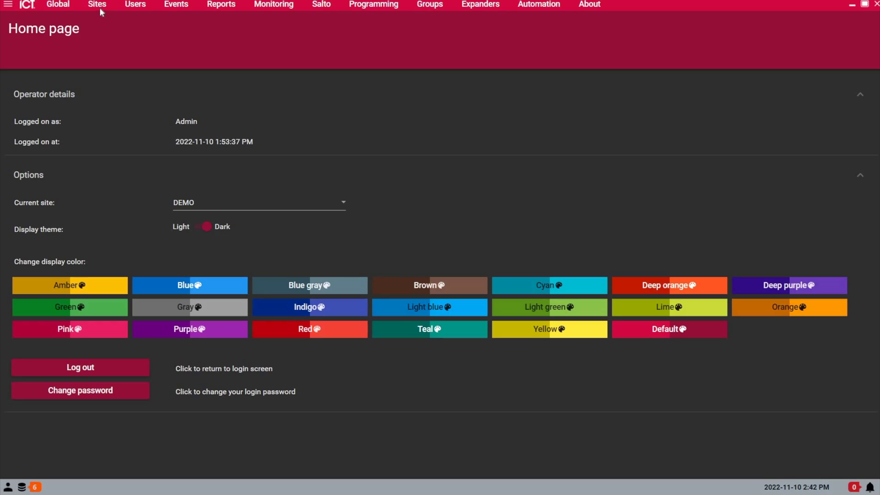
Step: Open the Status lists setup from Monitoring to show the Doors list with DR 1 and DR 2
{"action": "left_click", "coordinate": [273, 5]}
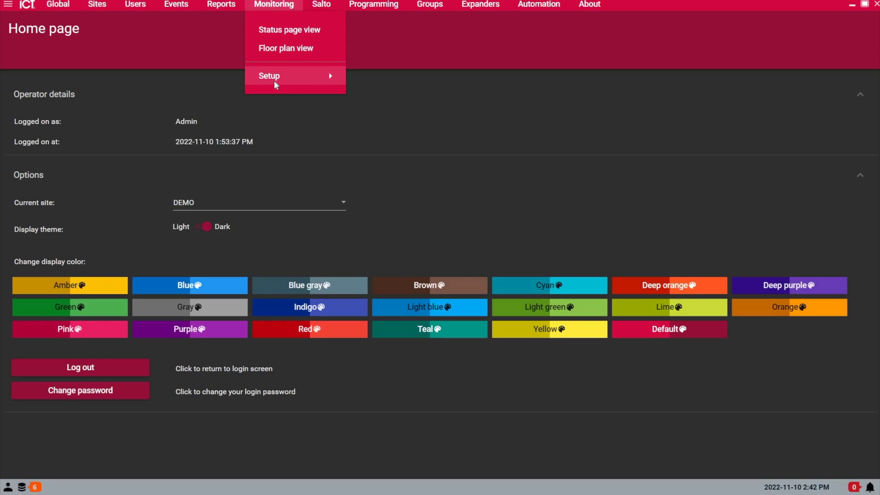
{"action": "mouse_move", "coordinate": [276, 85]}
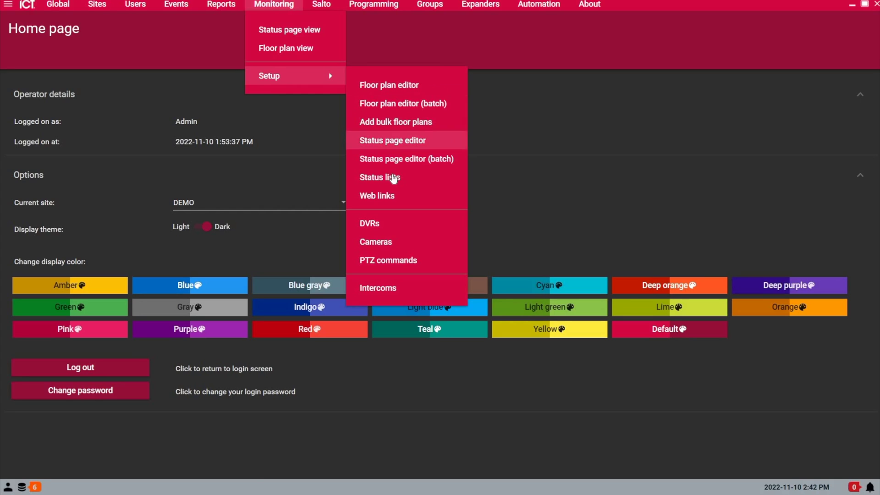
{"action": "left_click", "coordinate": [393, 179]}
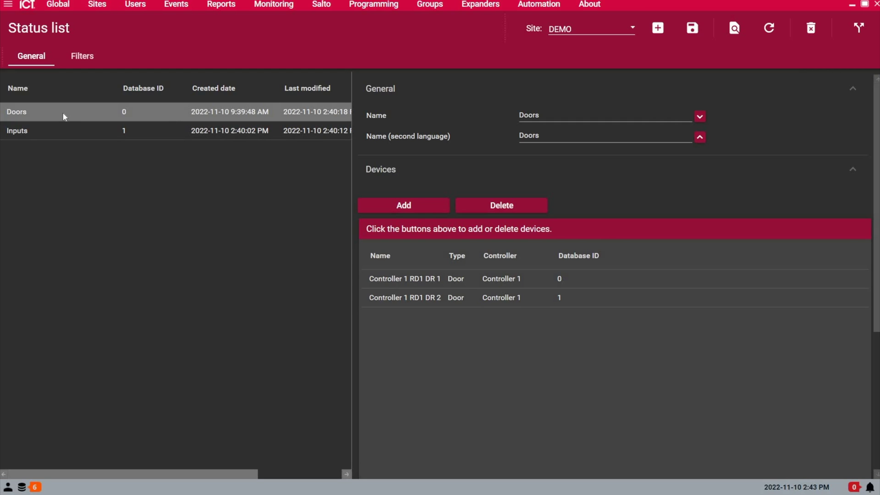
Step: Select the Inputs status list to show its CP1 and KP1 input devices
{"action": "left_click", "coordinate": [39, 131]}
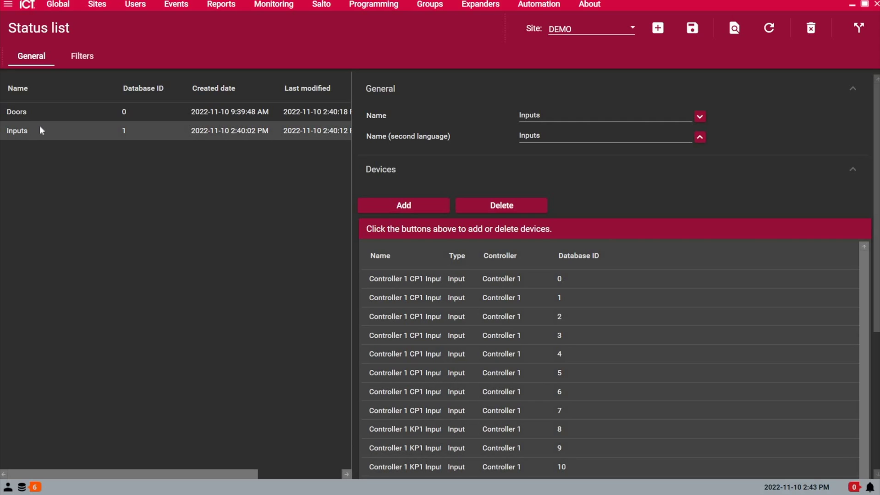
Step: Open the Status page editor from the Monitoring setup options
{"action": "left_click", "coordinate": [266, 5]}
{"action": "mouse_move", "coordinate": [287, 72]}
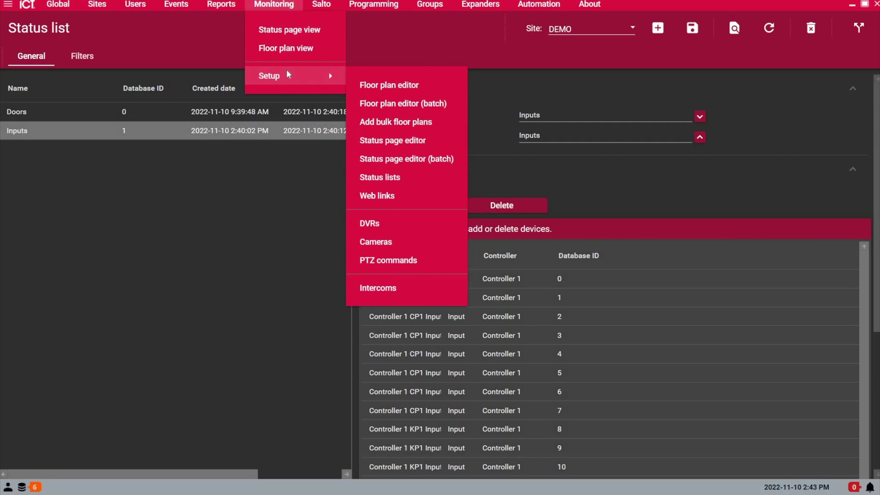
{"action": "left_click", "coordinate": [412, 143]}
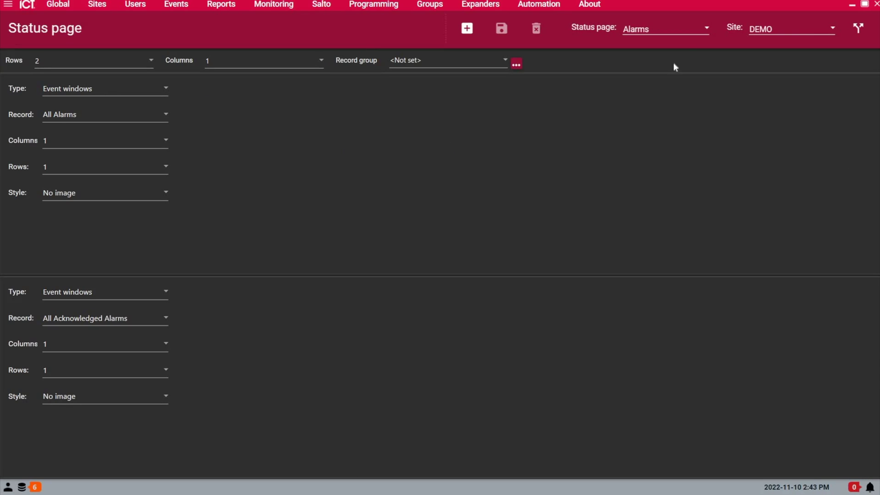
Step: Add a status page named 'Events and devices' using the 3x3 grid layout
{"action": "left_click", "coordinate": [475, 30]}
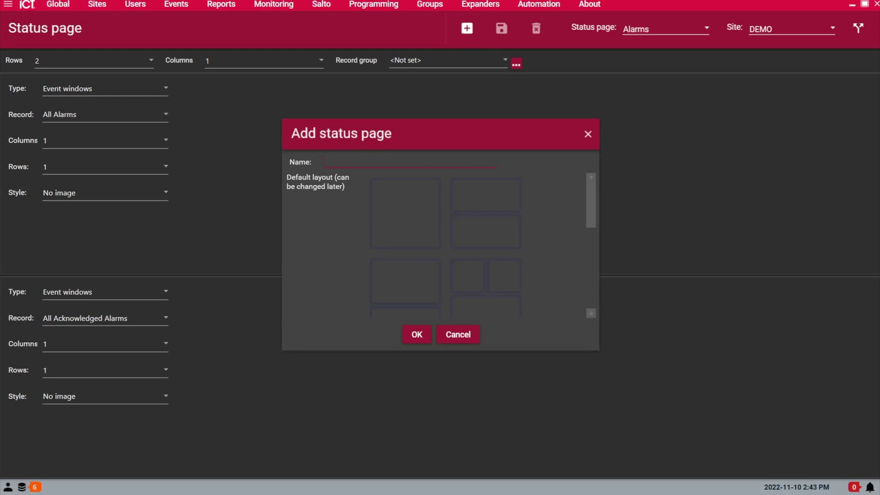
{"action": "type", "text": "Events and devices"}
{"action": "left_click_drag", "start_coordinate": [591, 210], "coordinate": [591, 300]}
{"action": "left_click", "coordinate": [589, 226]}
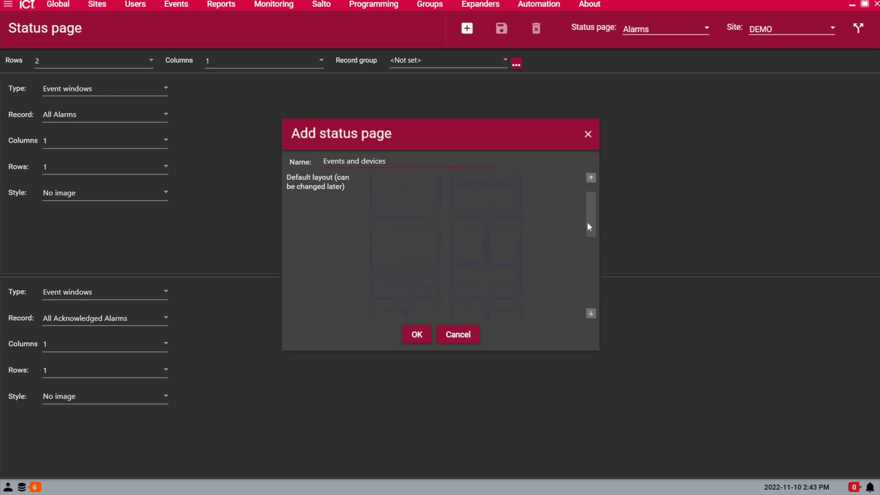
{"action": "scroll", "coordinate": [586, 242], "scroll_direction": "down", "scroll_amount": 5}
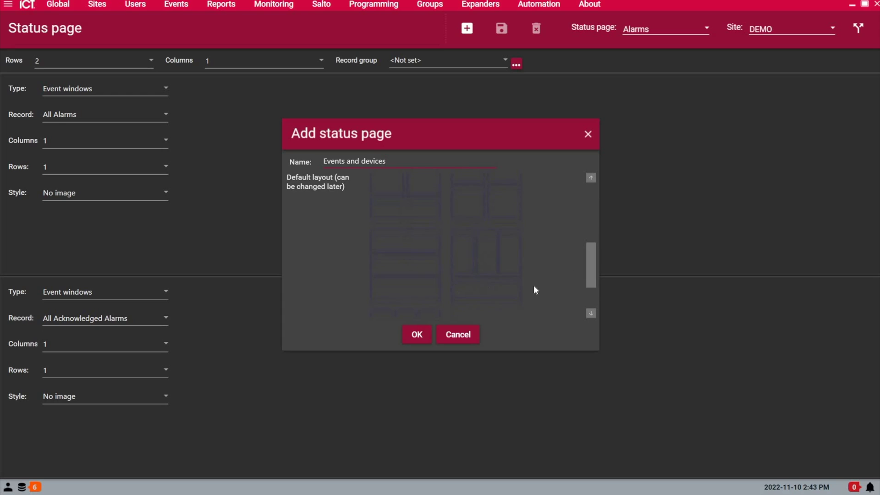
{"action": "scroll", "coordinate": [415, 290], "scroll_direction": "down", "scroll_amount": 3}
{"action": "left_click", "coordinate": [405, 278]}
{"action": "key", "text": "Return"}
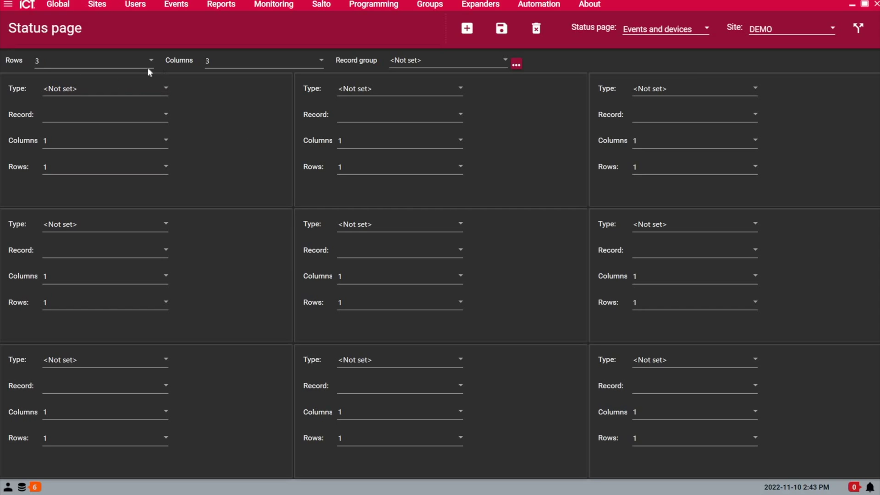
Step: Make the first panel an Event window spanning 2 columns and 3 rows
{"action": "left_click", "coordinate": [133, 87]}
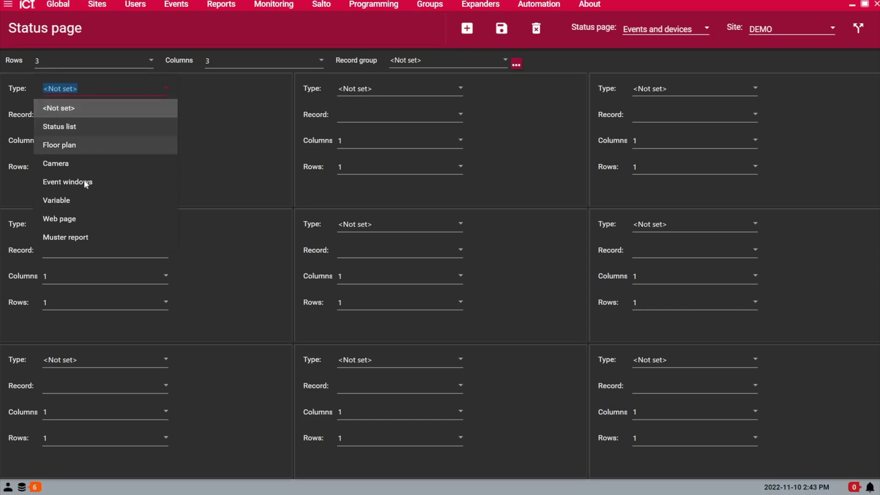
{"action": "left_click", "coordinate": [85, 183]}
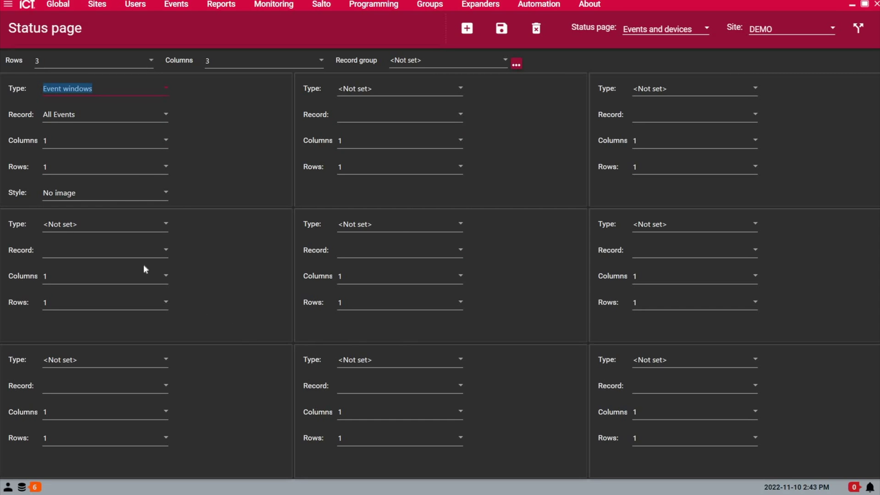
{"action": "left_click", "coordinate": [90, 144]}
{"action": "left_click", "coordinate": [122, 173]}
{"action": "left_click", "coordinate": [115, 169]}
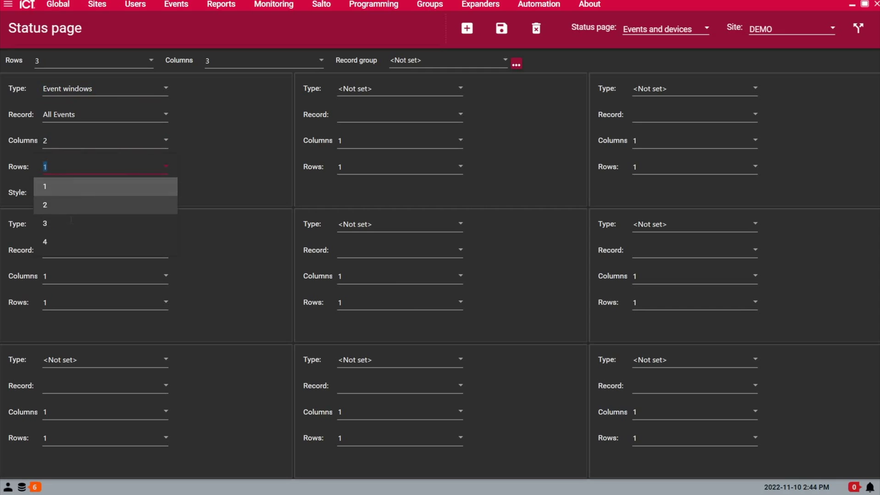
{"action": "left_click", "coordinate": [69, 223]}
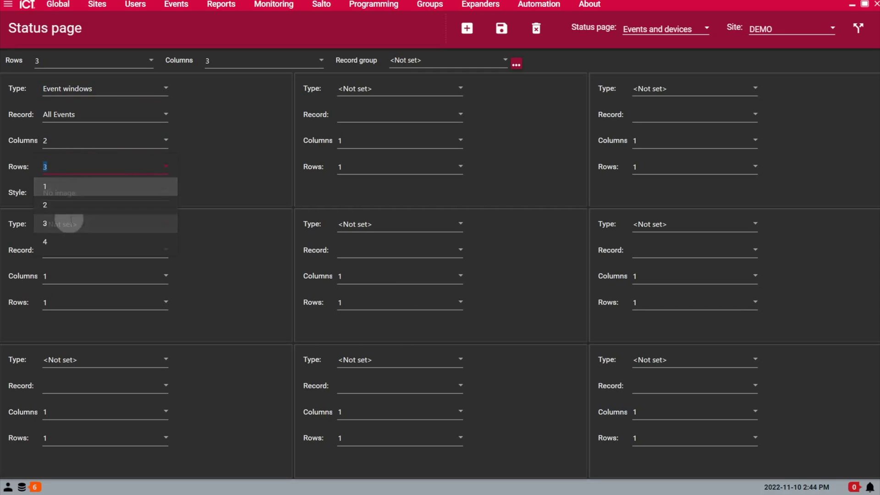
Step: Set the right panels to the Doors status list and Inputs status list spanning 2 rows, then save
{"action": "left_click", "coordinate": [719, 87]}
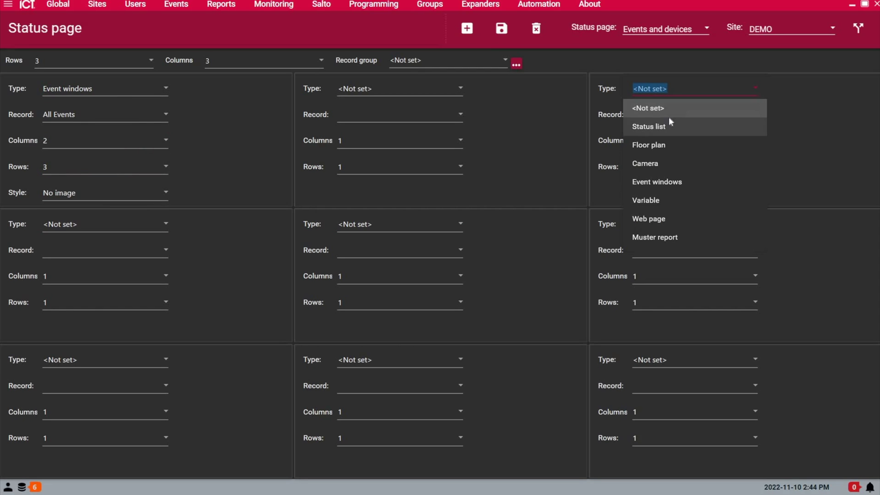
{"action": "left_click", "coordinate": [667, 123]}
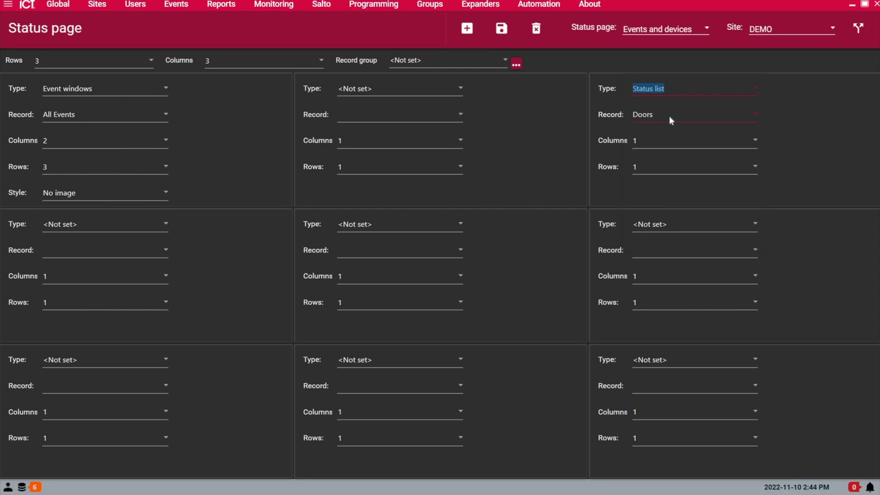
{"action": "left_click", "coordinate": [675, 225]}
{"action": "left_click", "coordinate": [668, 260]}
{"action": "left_click", "coordinate": [661, 251]}
{"action": "left_click", "coordinate": [646, 309]}
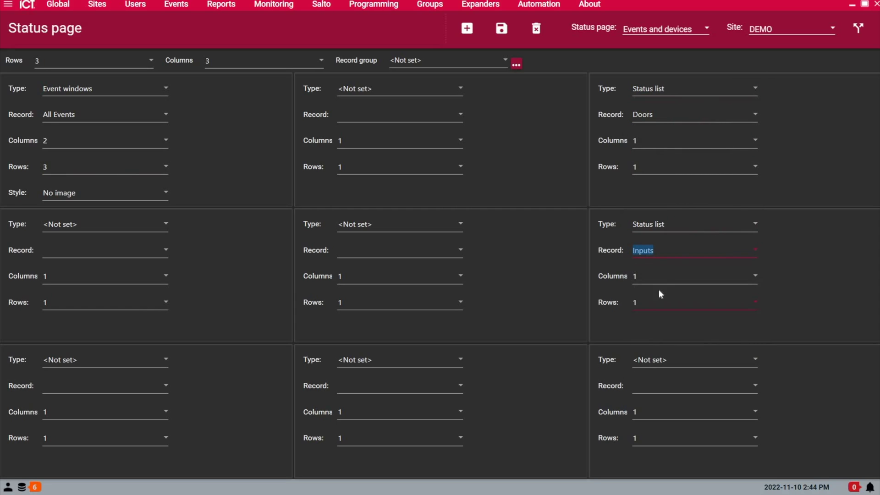
{"action": "left_click", "coordinate": [661, 301]}
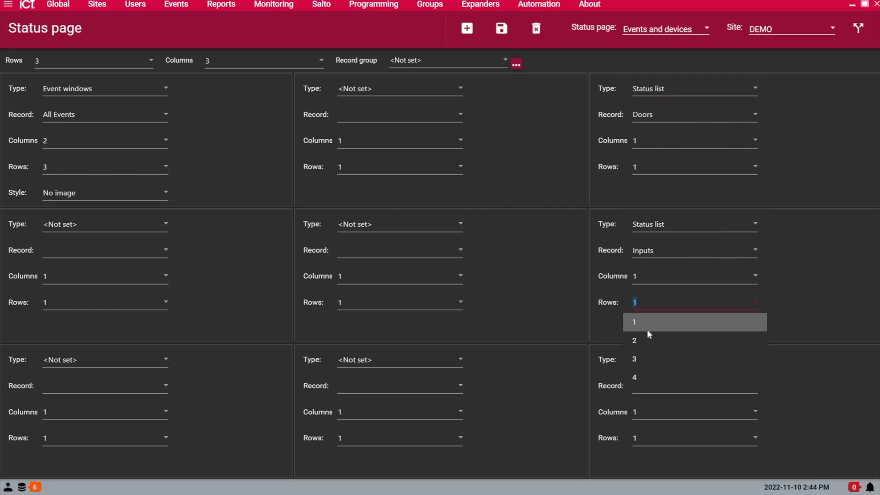
{"action": "left_click", "coordinate": [642, 339]}
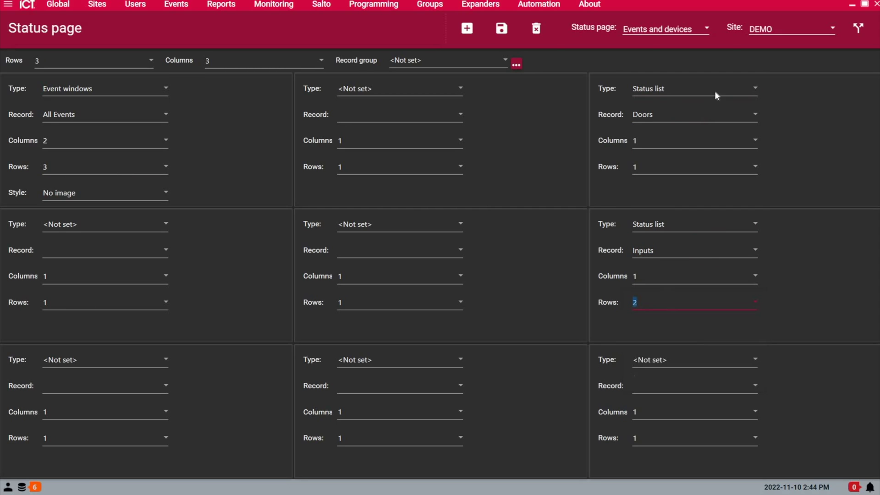
{"action": "left_click", "coordinate": [508, 32]}
Step: Show the Events and devices page in the live Status page view
{"action": "left_click", "coordinate": [297, 29]}
{"action": "left_click", "coordinate": [687, 29]}
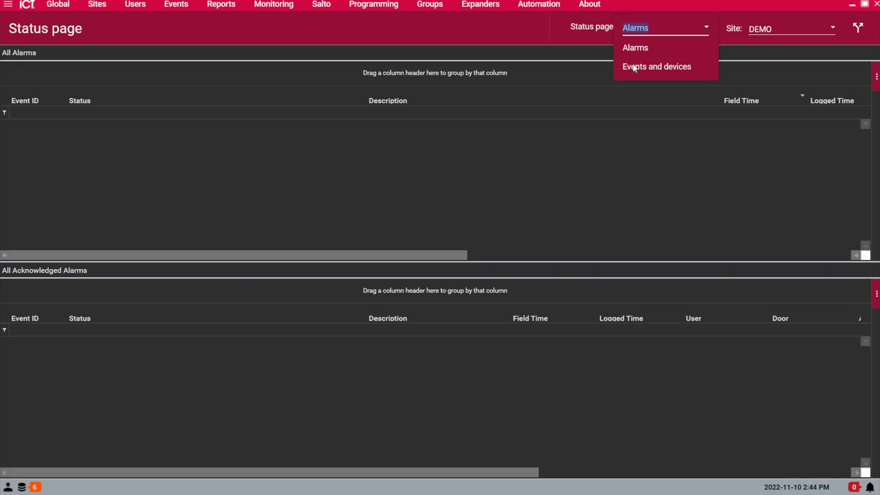
{"action": "left_click", "coordinate": [634, 67]}
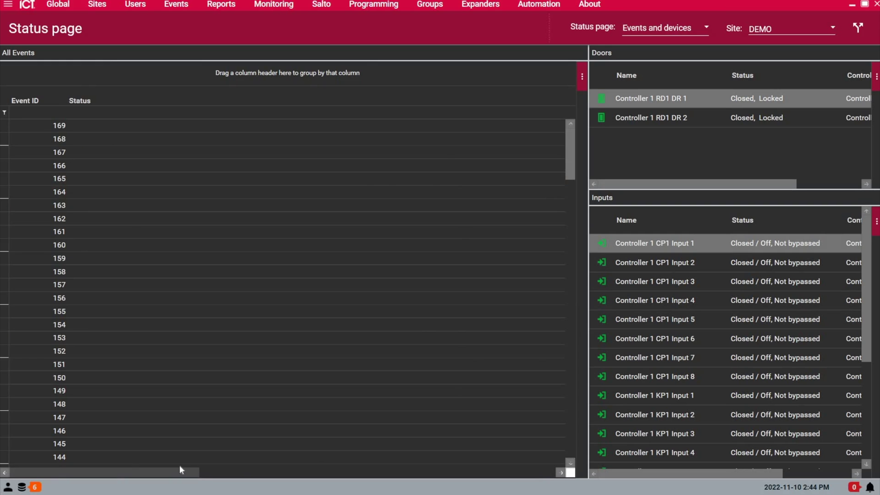
Step: Widen the All Events Description column and select the Inputs Added and AE1 battery low events
{"action": "left_click_drag", "start_coordinate": [180, 471], "coordinate": [320, 470]}
{"action": "scroll", "coordinate": [212, 194], "scroll_direction": "left", "scroll_amount": 3}
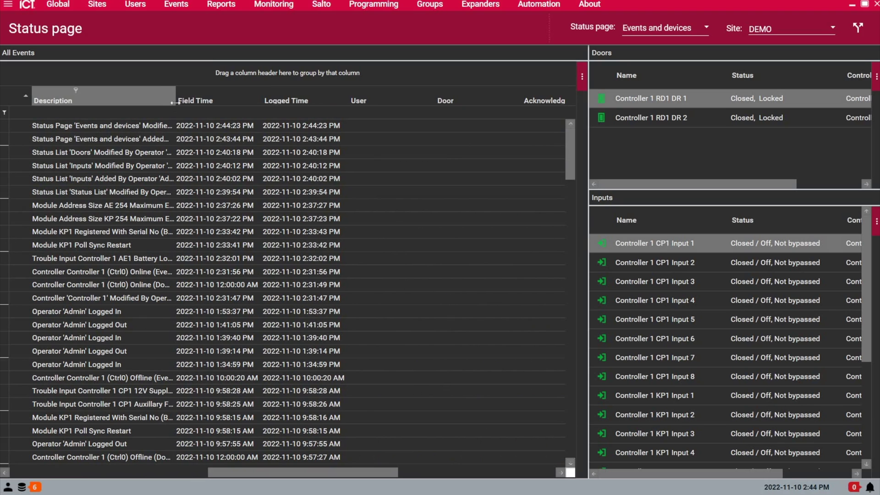
{"action": "left_click_drag", "start_coordinate": [331, 82], "coordinate": [332, 82]}
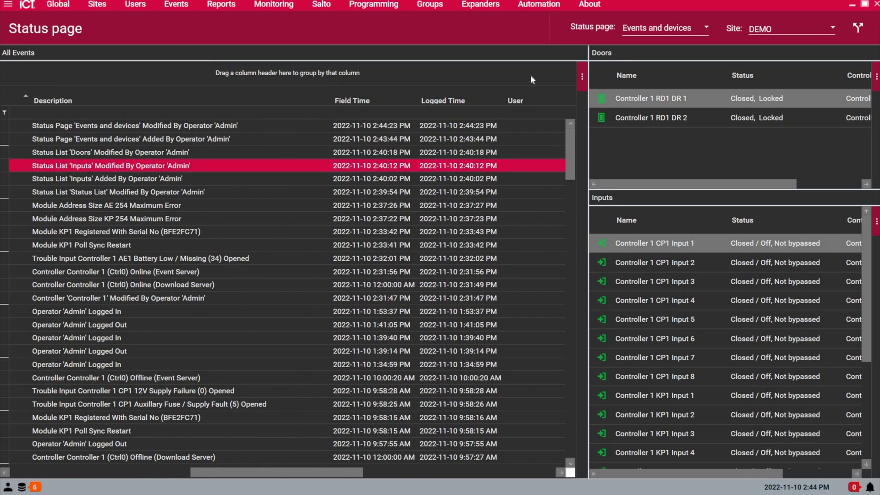
{"action": "left_click", "coordinate": [249, 179]}
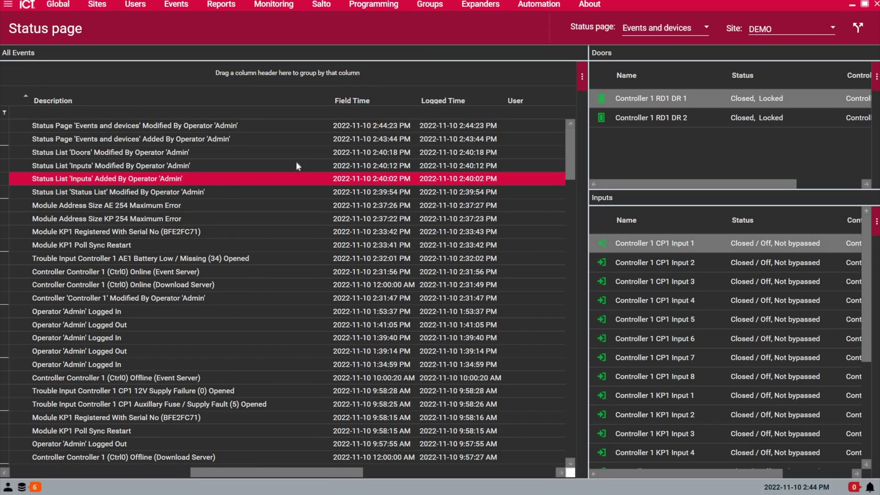
{"action": "left_click", "coordinate": [460, 260]}
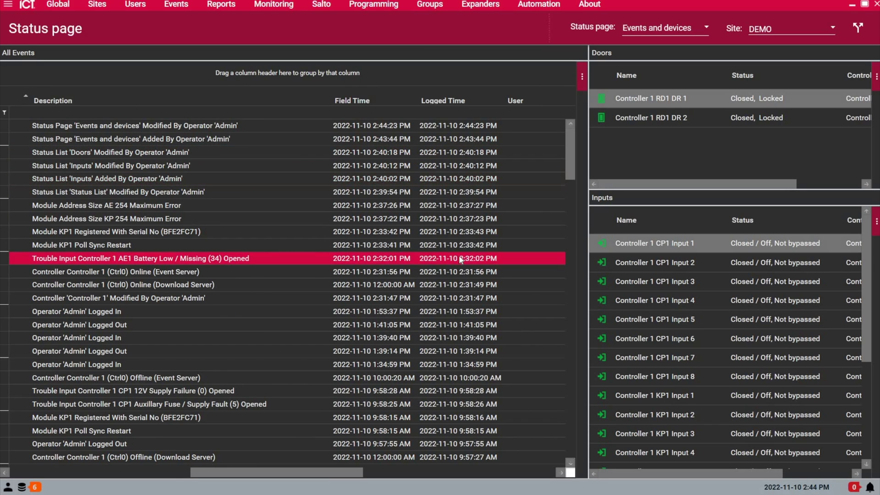
{"action": "right_click", "coordinate": [680, 97]}
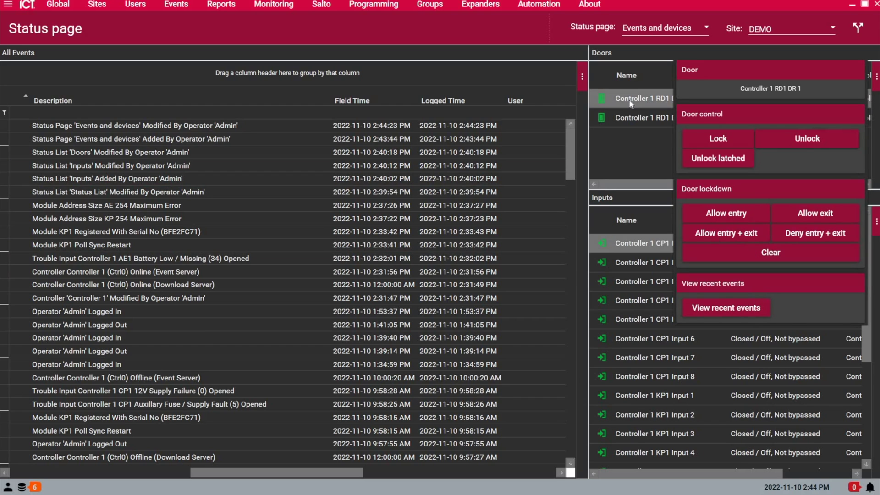
{"action": "left_click", "coordinate": [664, 243]}
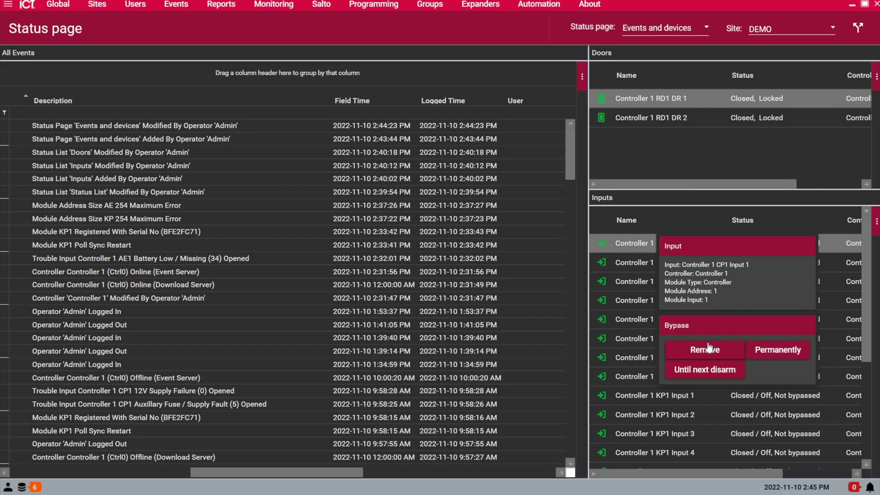
{"action": "left_click", "coordinate": [787, 235]}
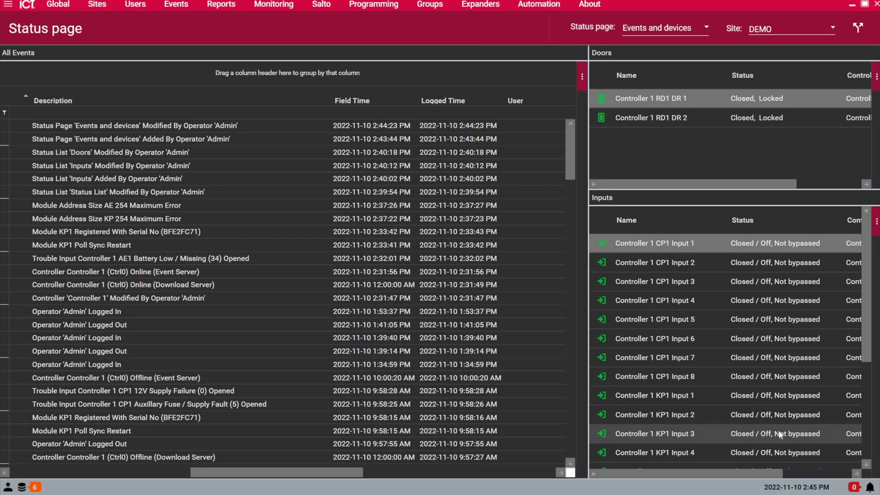
{"action": "left_click", "coordinate": [864, 30]}
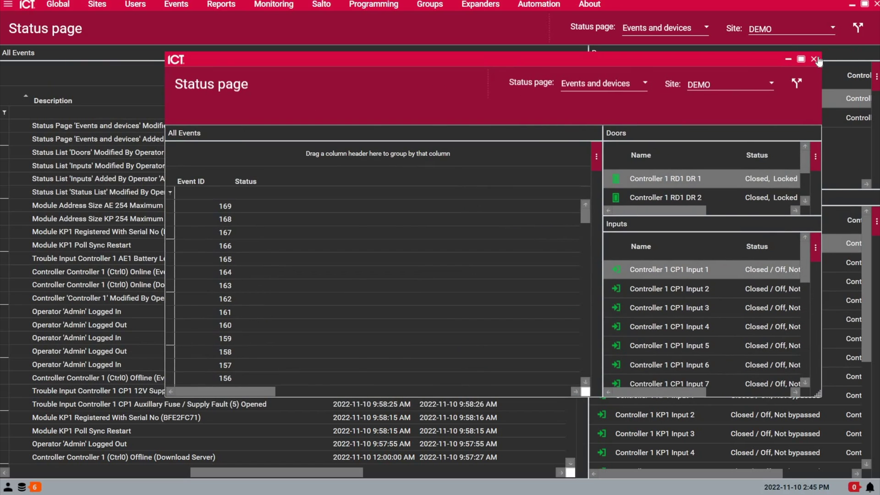
{"action": "left_click", "coordinate": [807, 62]}
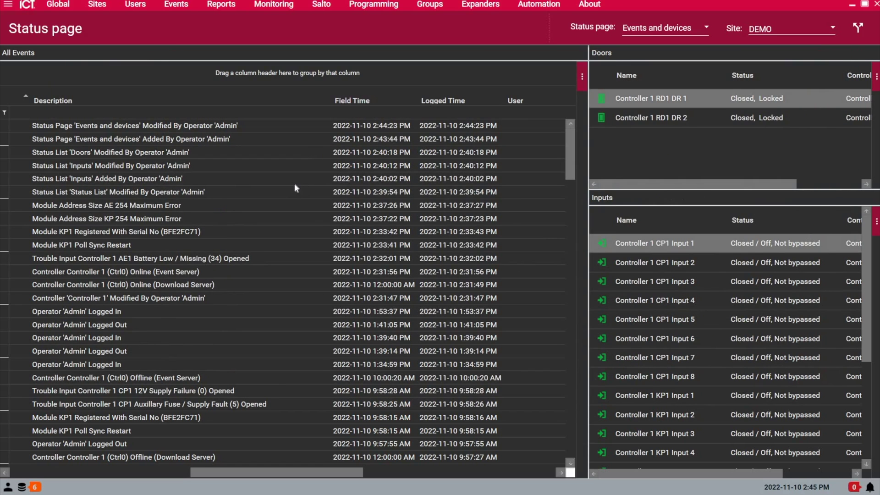